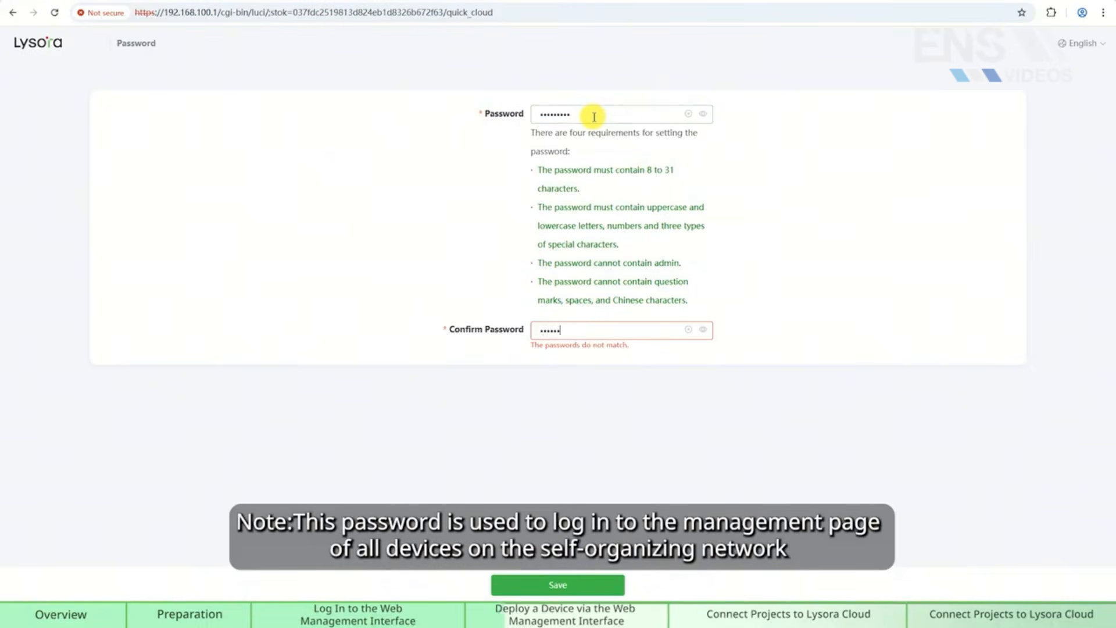
Confirm the management password and save it, reaching the Discover Device page with three devices.
type("••")
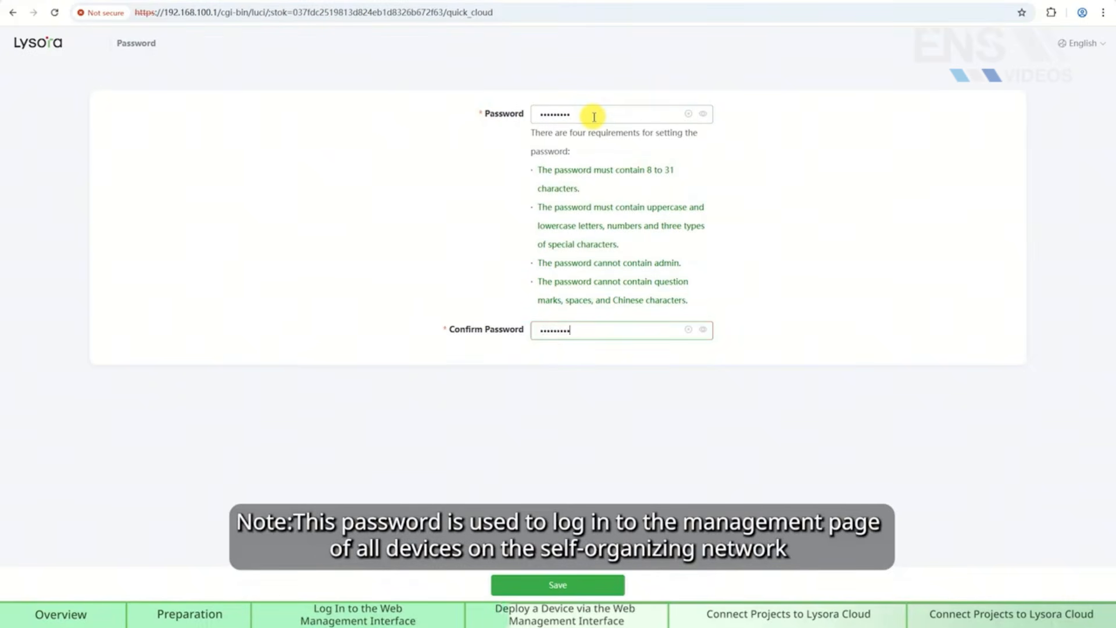
left_click(542, 585)
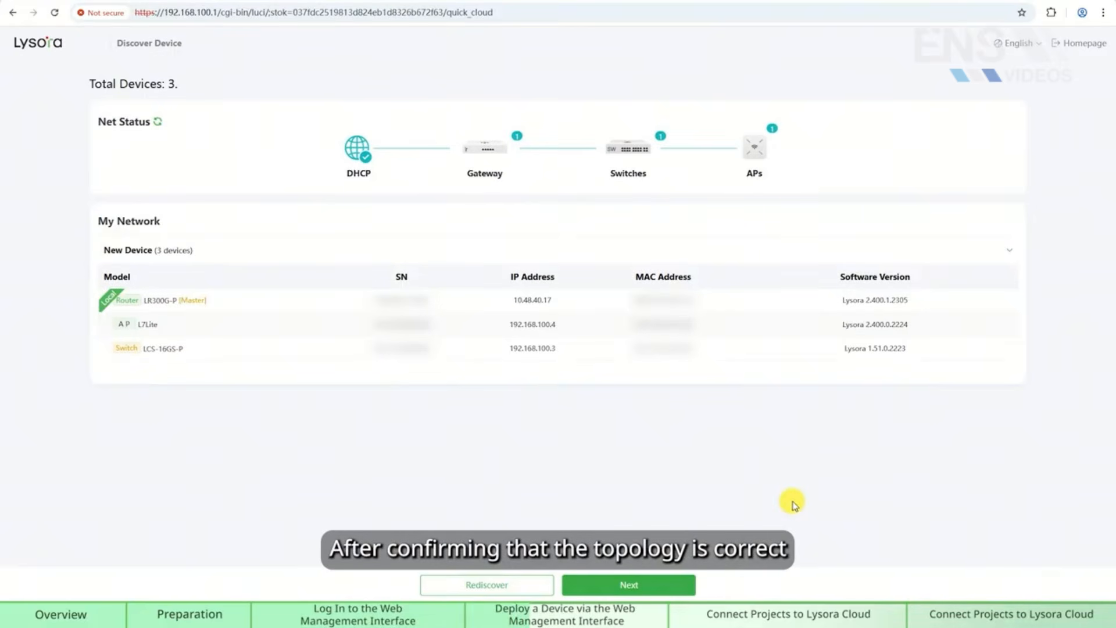
Move past the discovered devices and keep DHCP as the Internet connection type after checking PPPoE and Static IP.
left_click(664, 587)
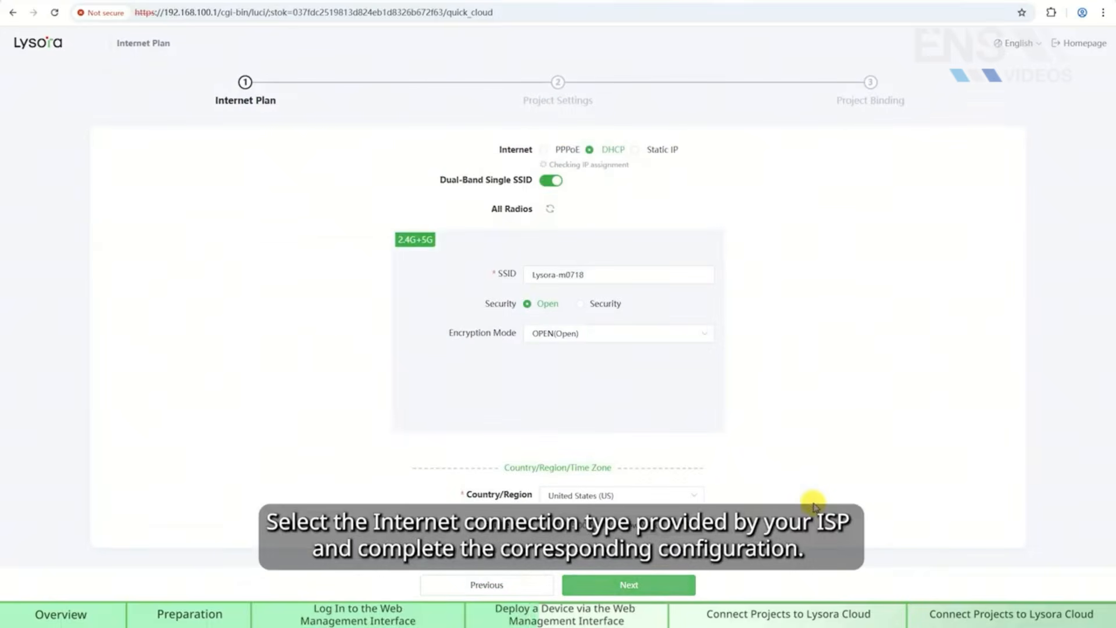
left_click(567, 149)
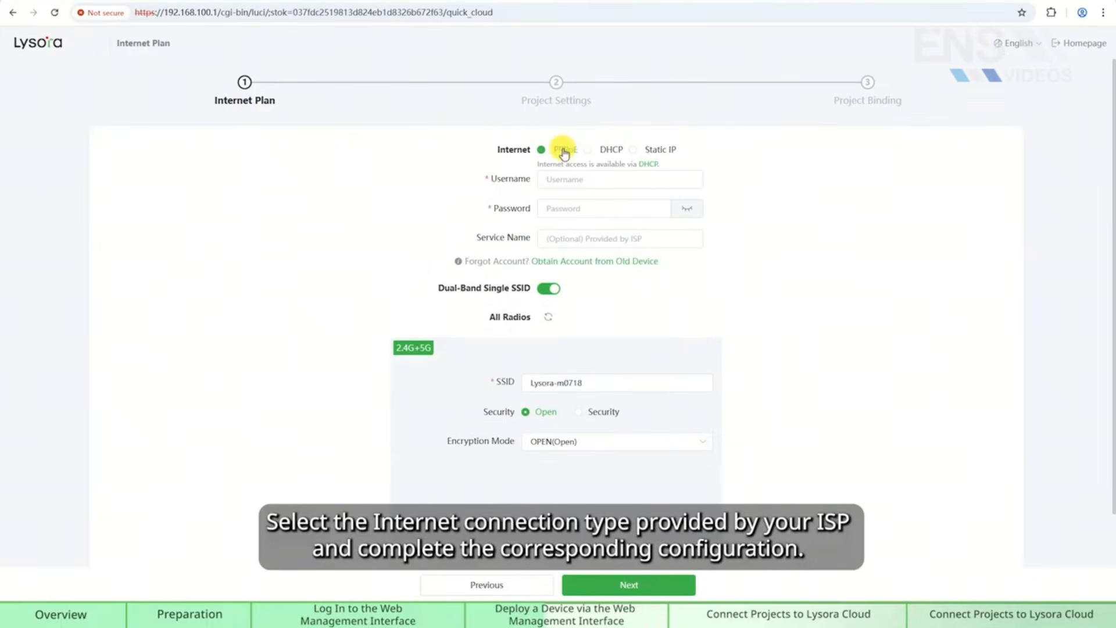
left_click(650, 150)
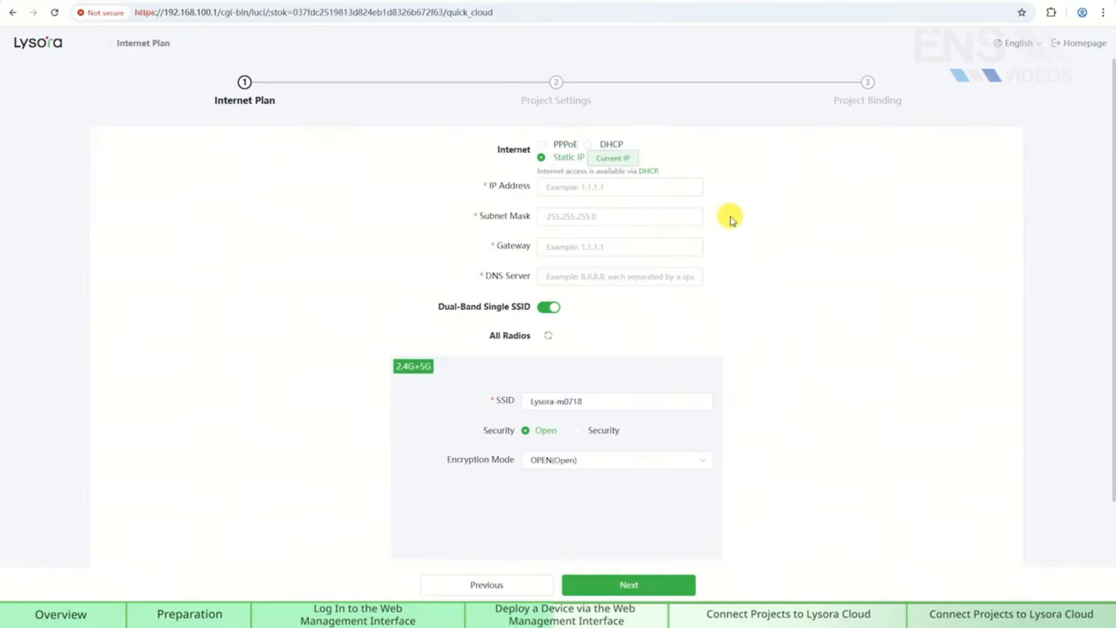
left_click(589, 147)
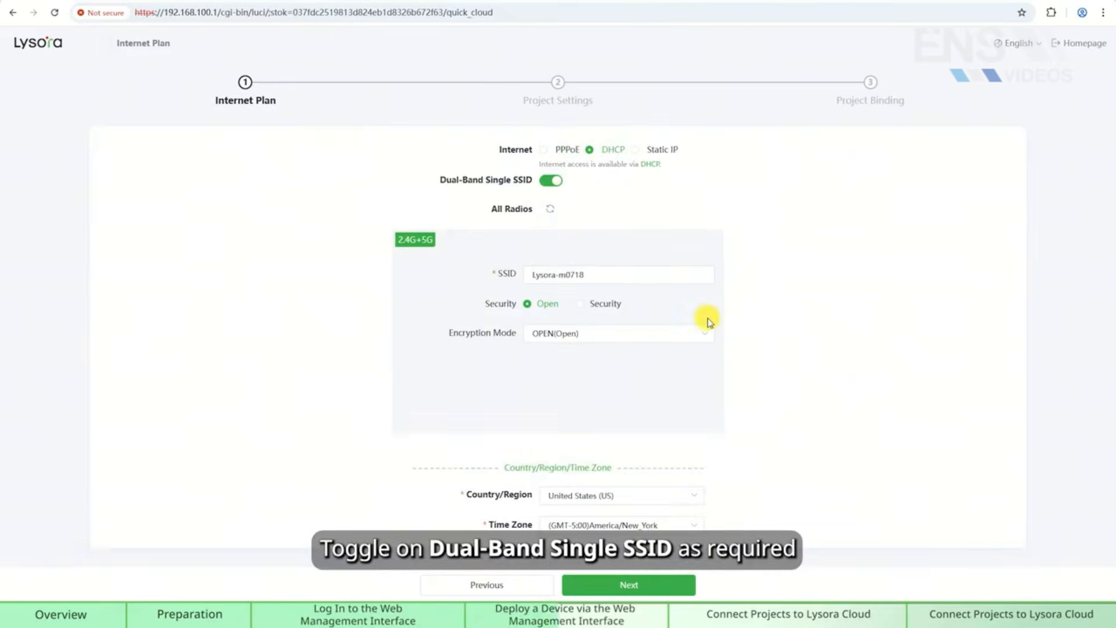
Name the Wi-Fi network Lysora and secure it with WPA/WPA2-PSK and a Wi-Fi password.
left_click(553, 182)
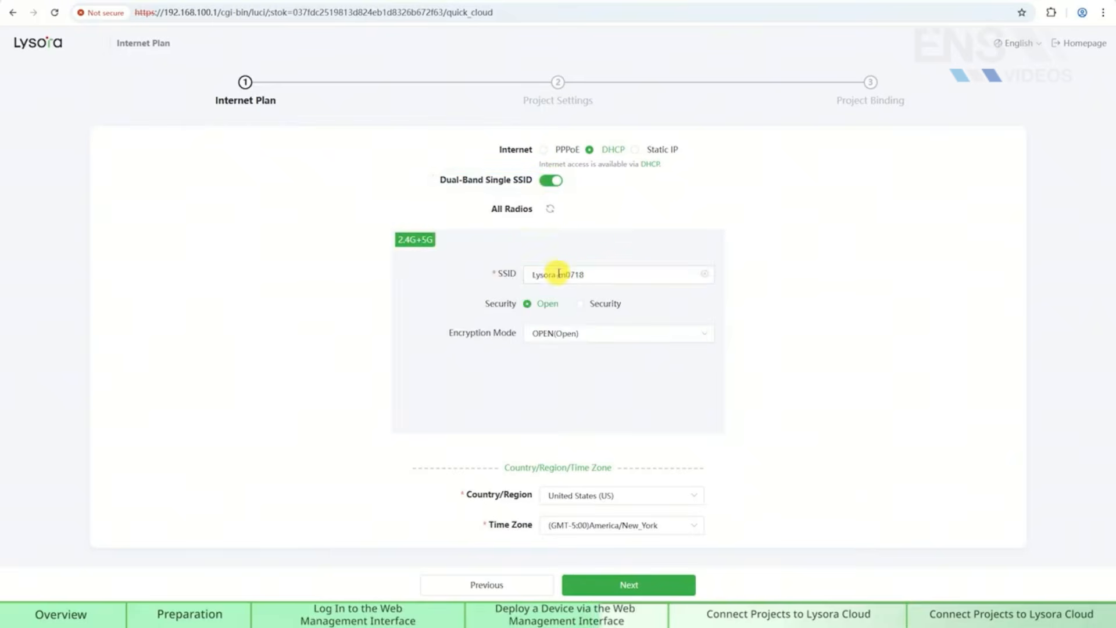
left_click(598, 275)
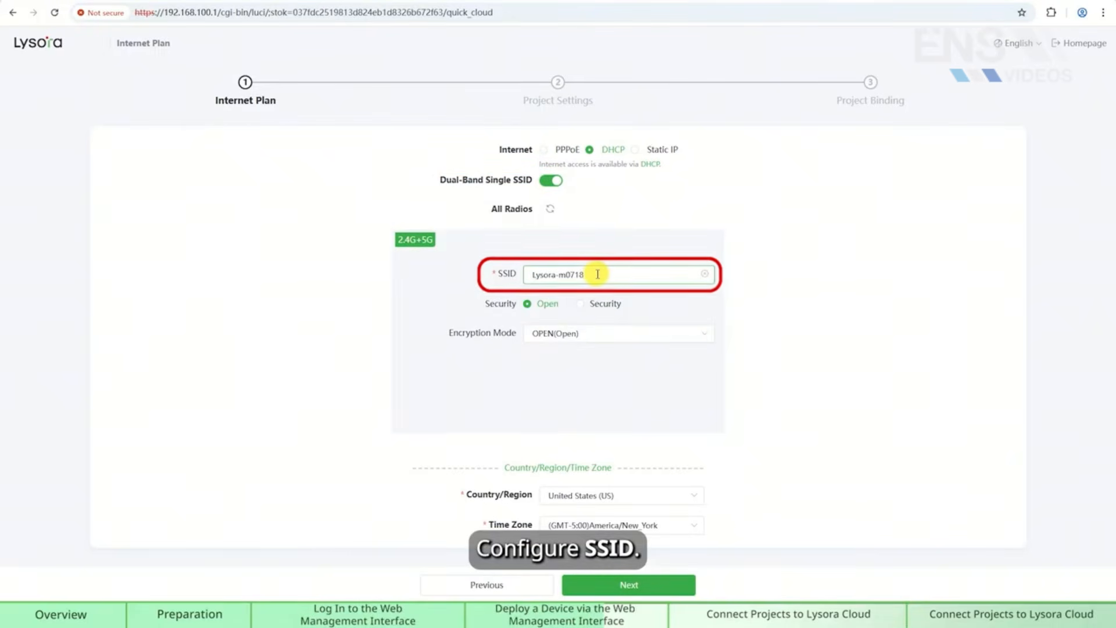
key("BackSpace")
key("BackSpace")
key("BackSpace")
key("BackSpace")
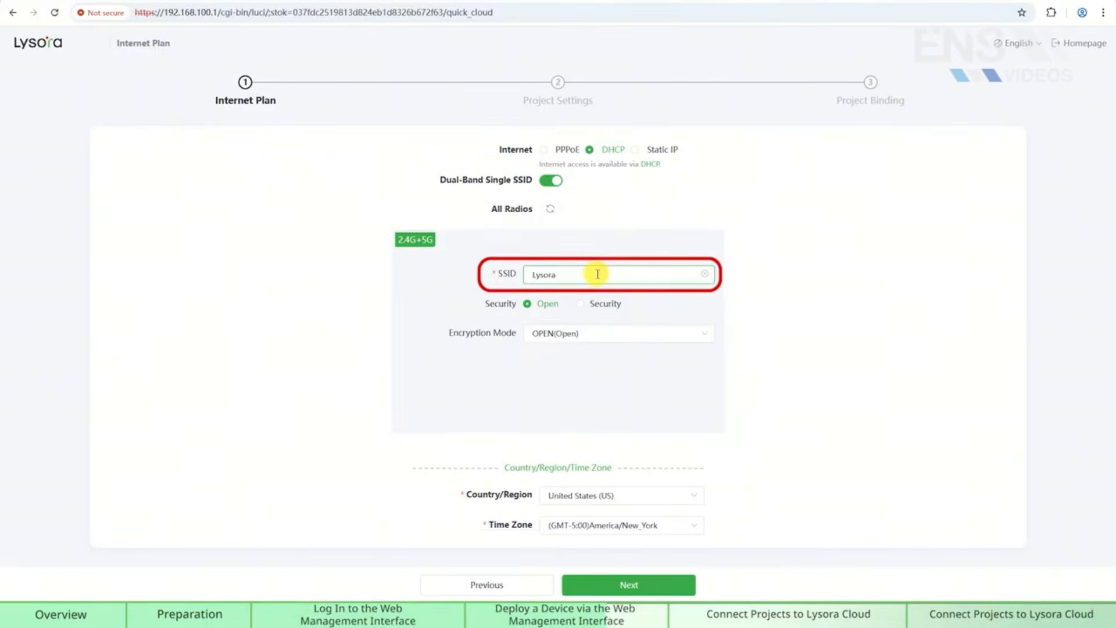
left_click(580, 303)
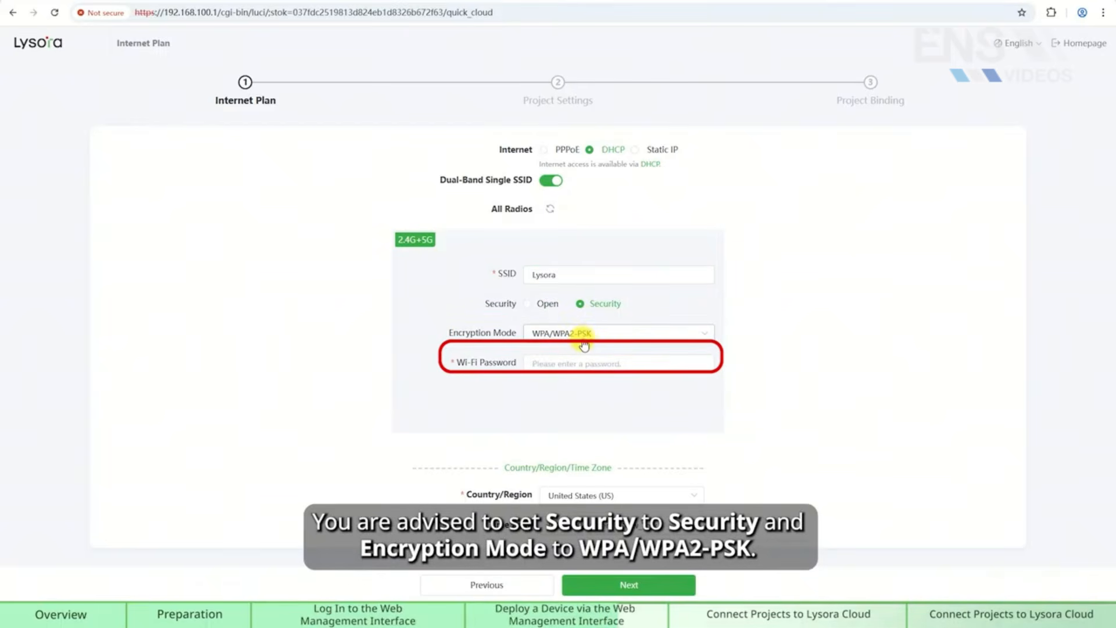
left_click(587, 334)
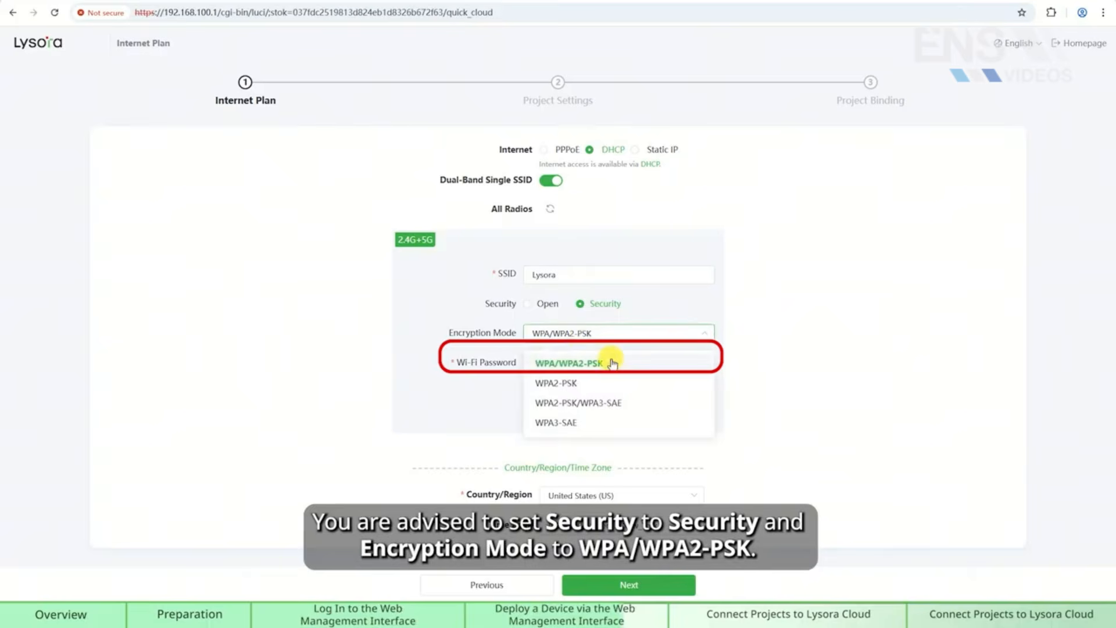
left_click(590, 366)
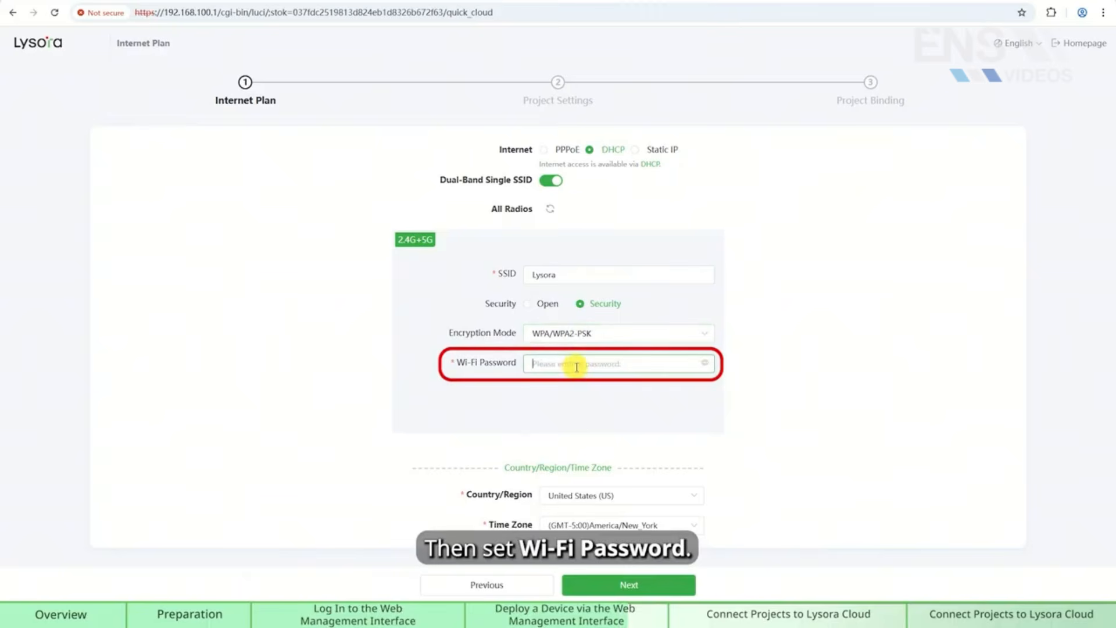
type("123456789")
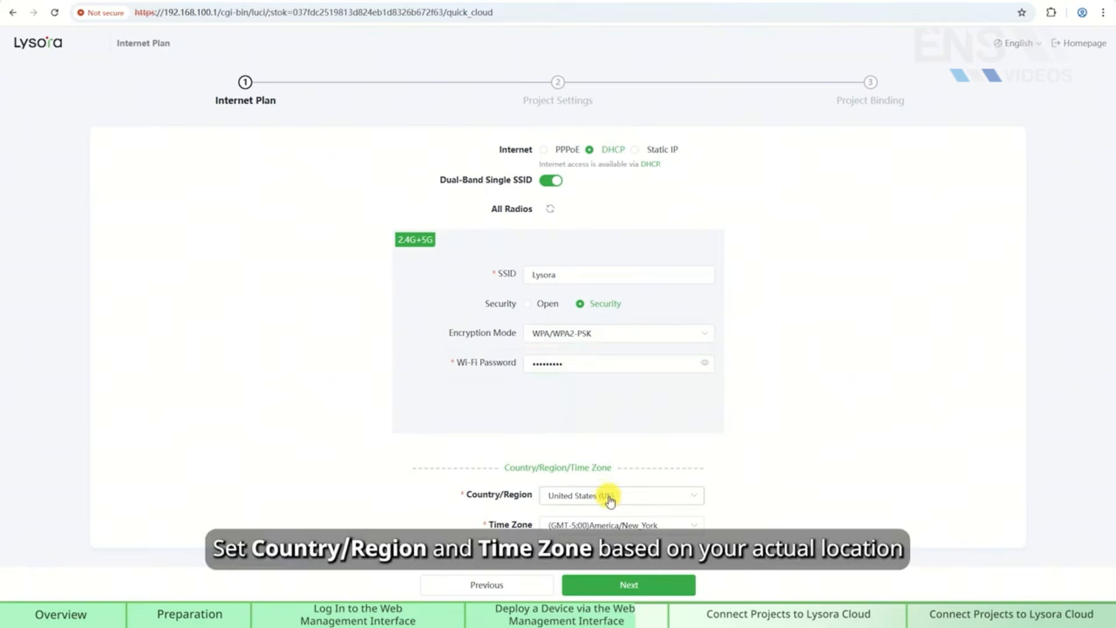
Keep United States and America/New_York as region and time zone, then advance to Project Settings.
left_click(609, 499)
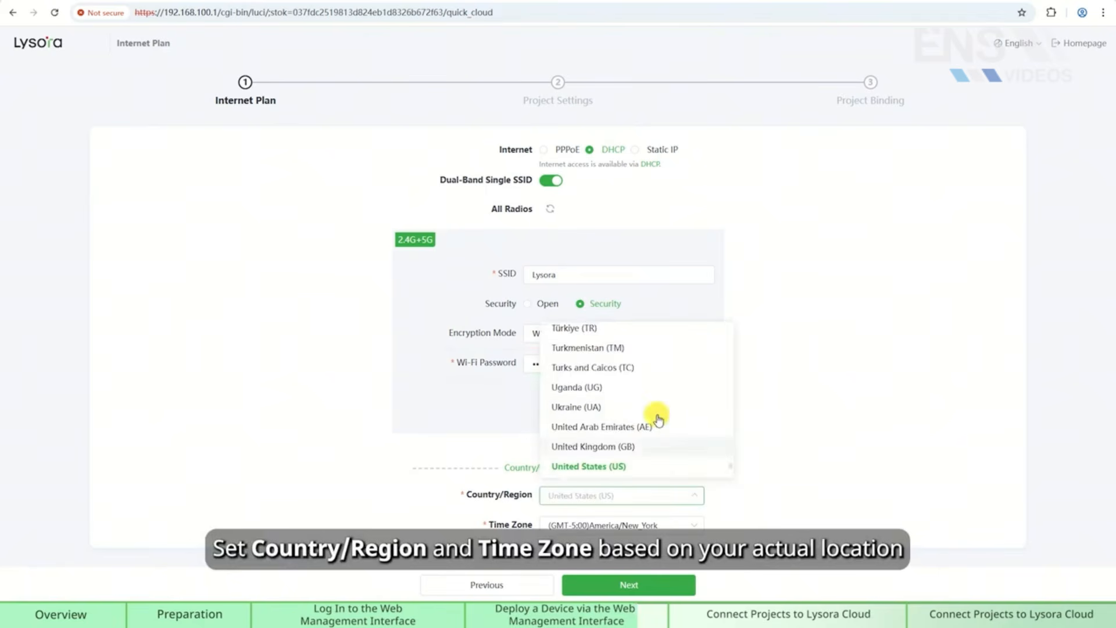
scroll(655, 416, "down", 2)
left_click(658, 503)
left_click(646, 526)
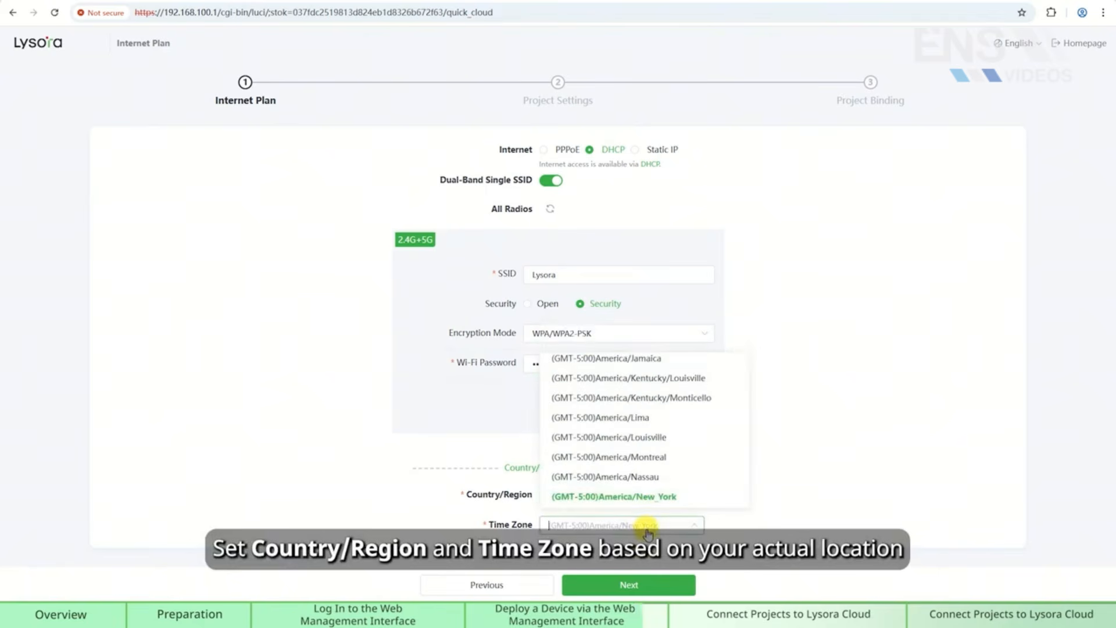
left_click(647, 530)
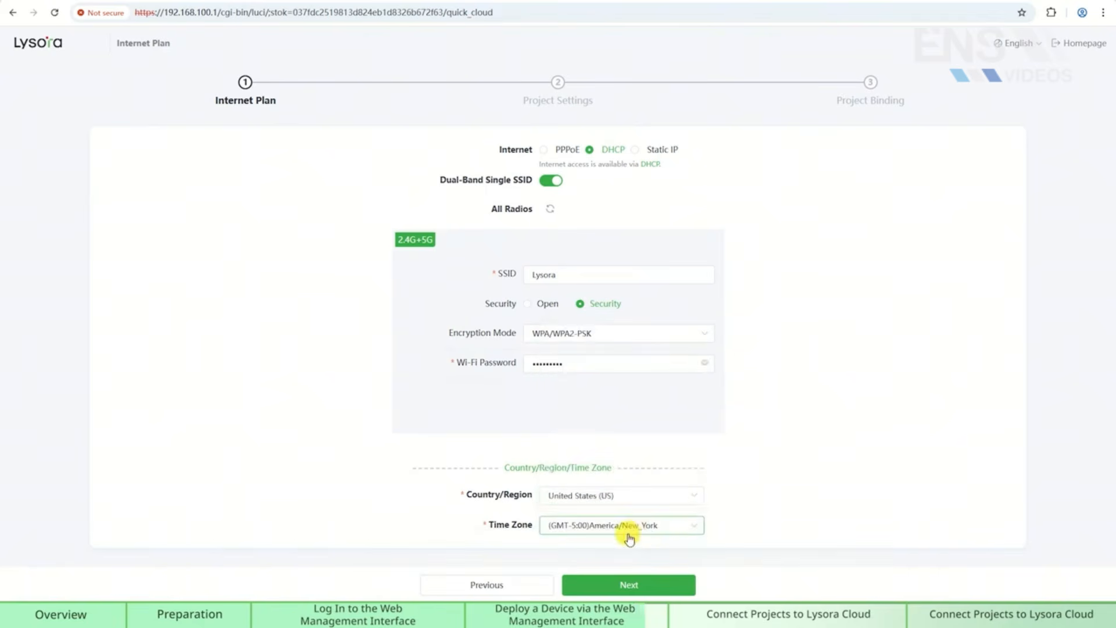
left_click(642, 592)
Name the project Lysora and create the network to start delivering the configuration.
left_click(581, 151)
type("Lysora")
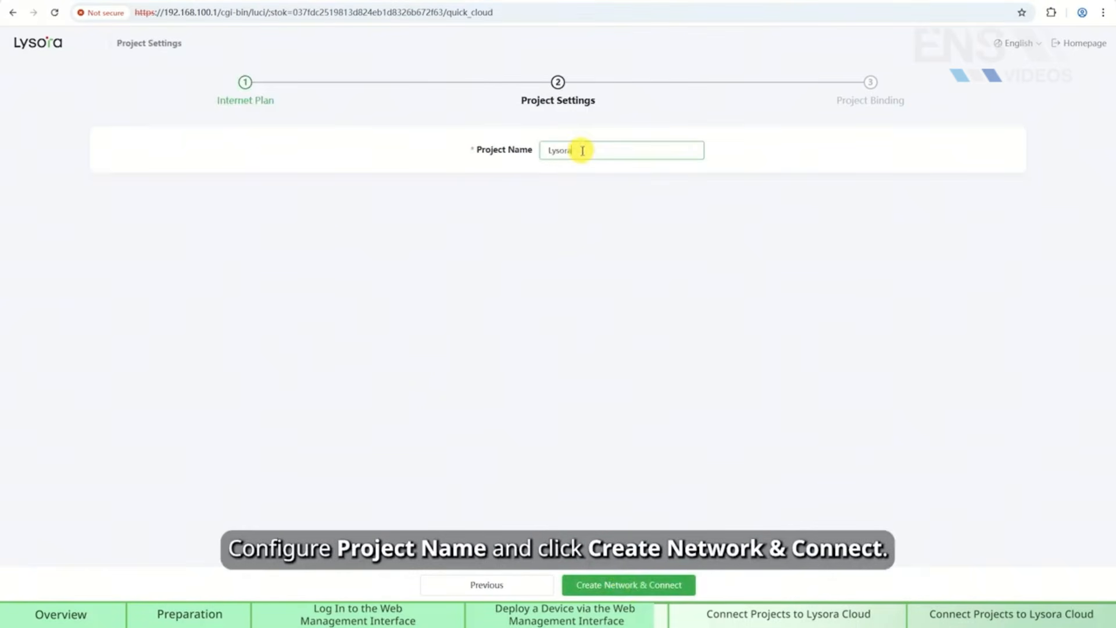
left_click(627, 587)
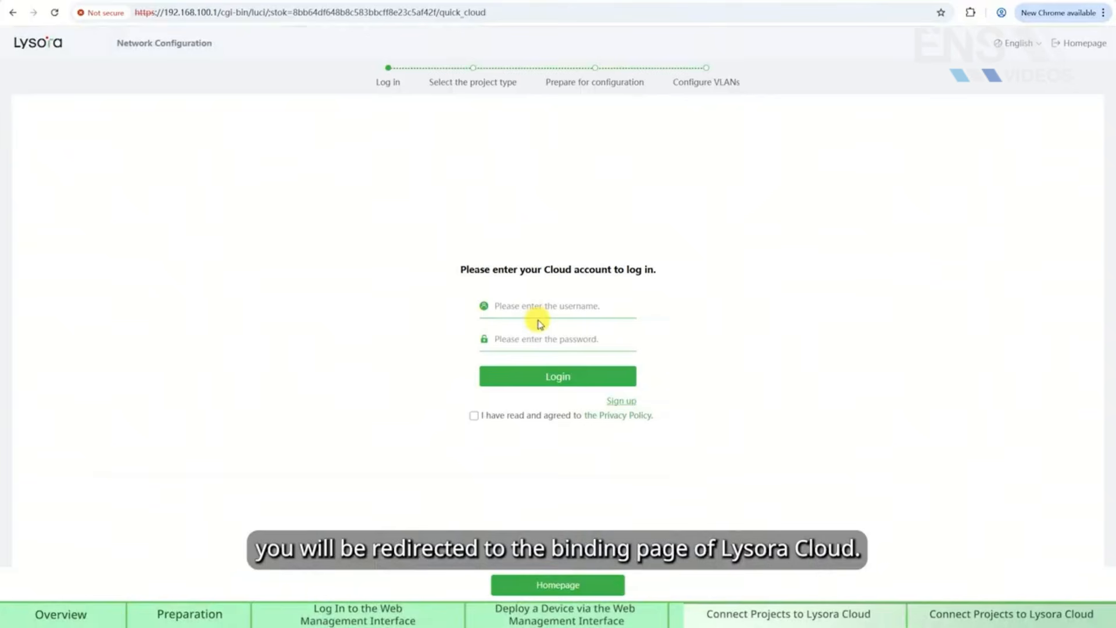
Fill in the saved Cloud username and the account password, and accept the privacy policy.
left_click(532, 309)
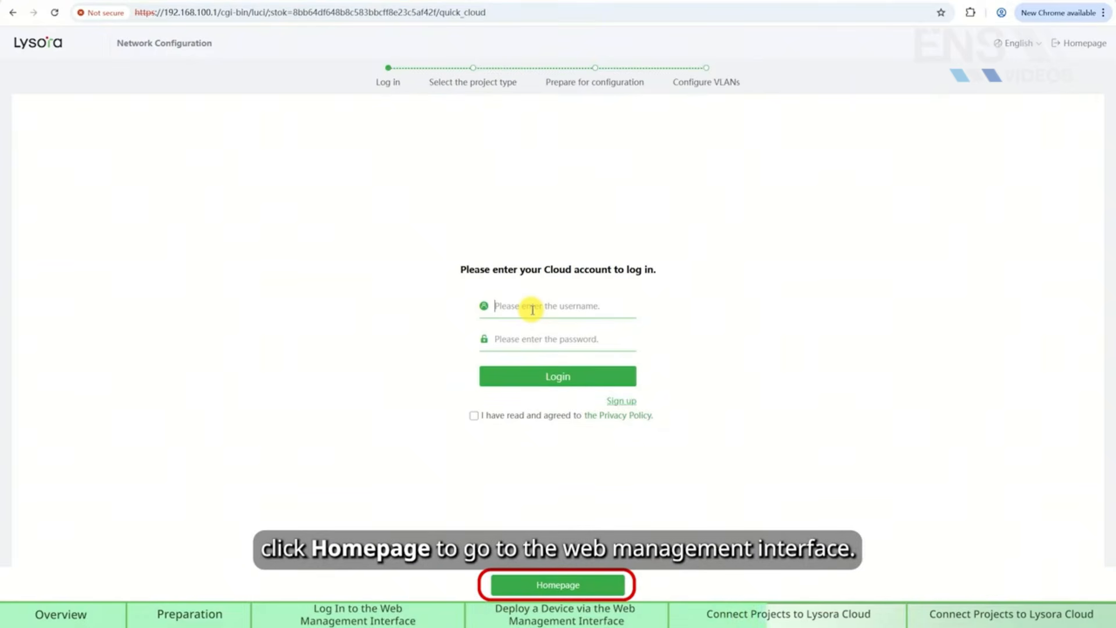
left_click(533, 310)
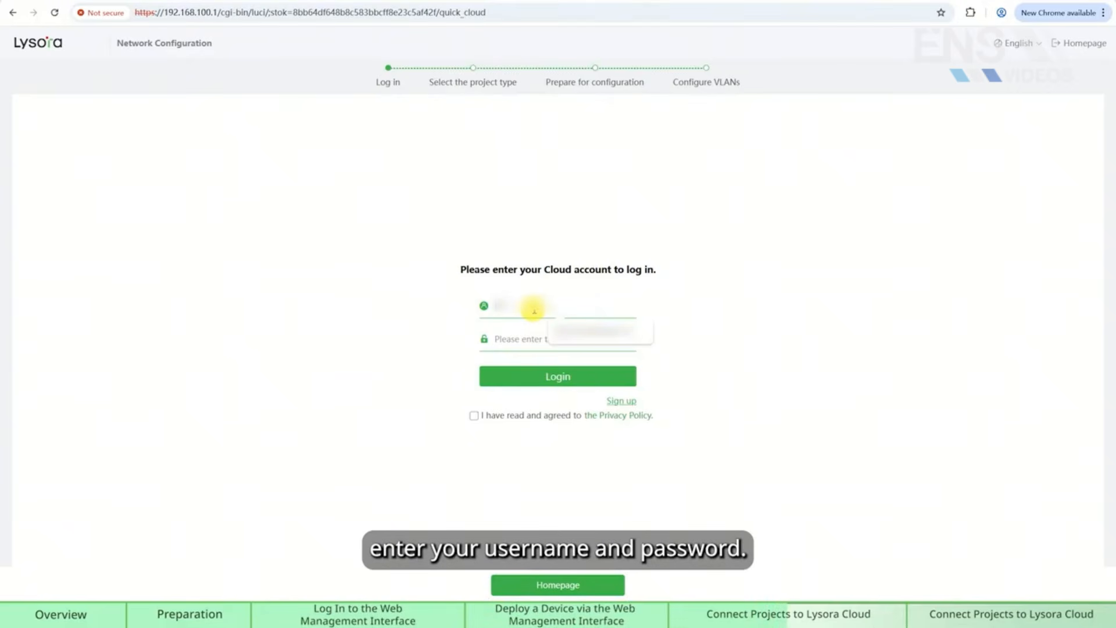
left_click(588, 336)
type("•••••••••")
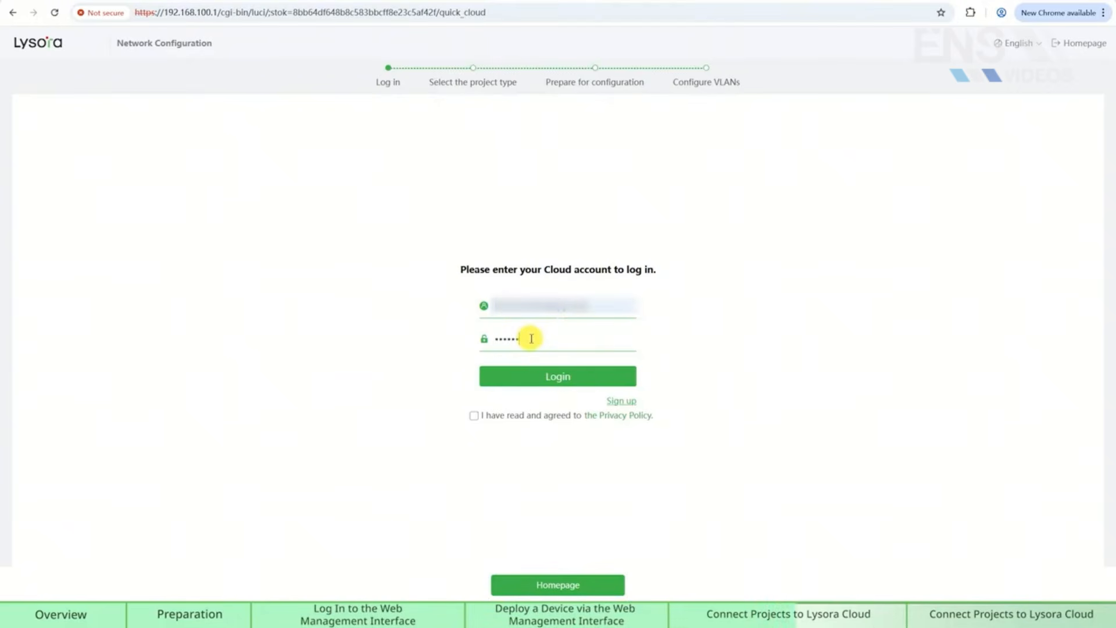
left_click(474, 415)
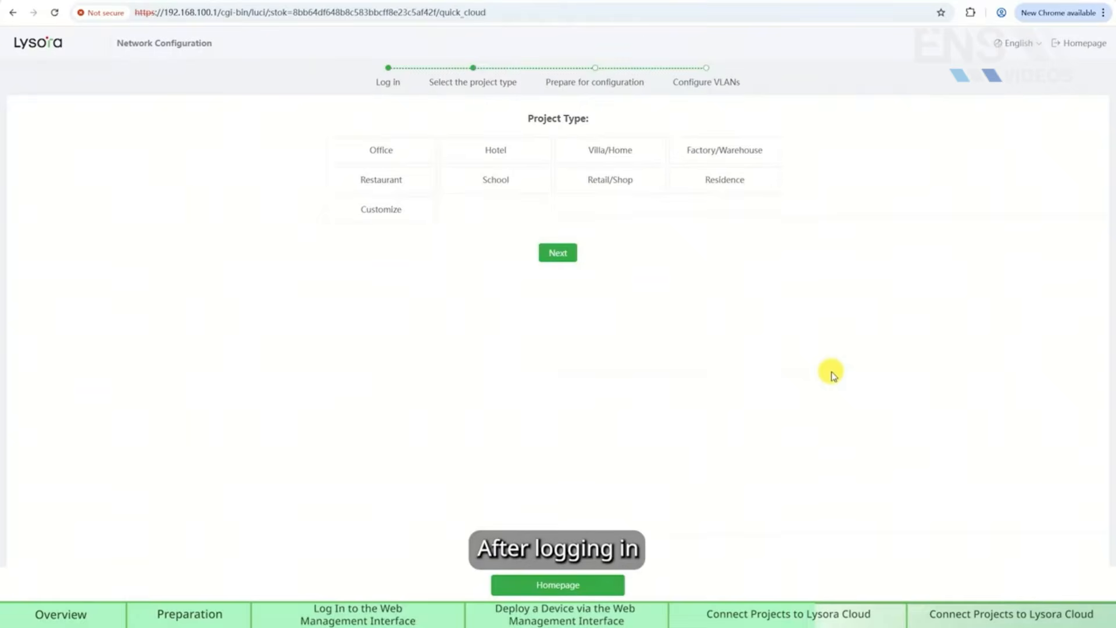
Choose Office as the project type and continue until the Cloud dashboard shows project Lysora.
left_click(360, 149)
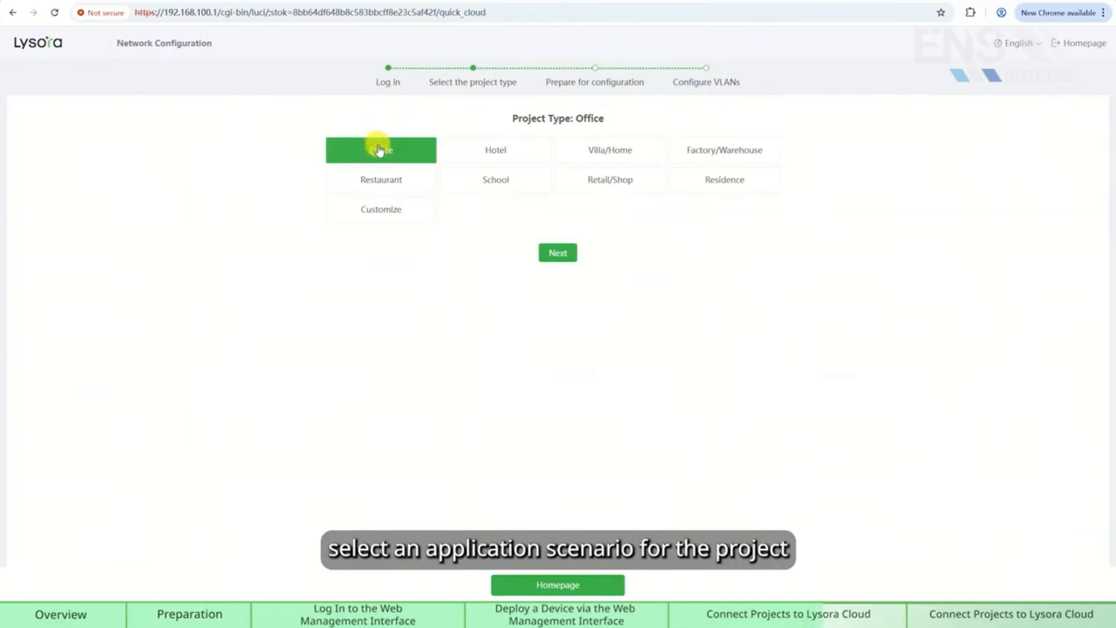
left_click(557, 253)
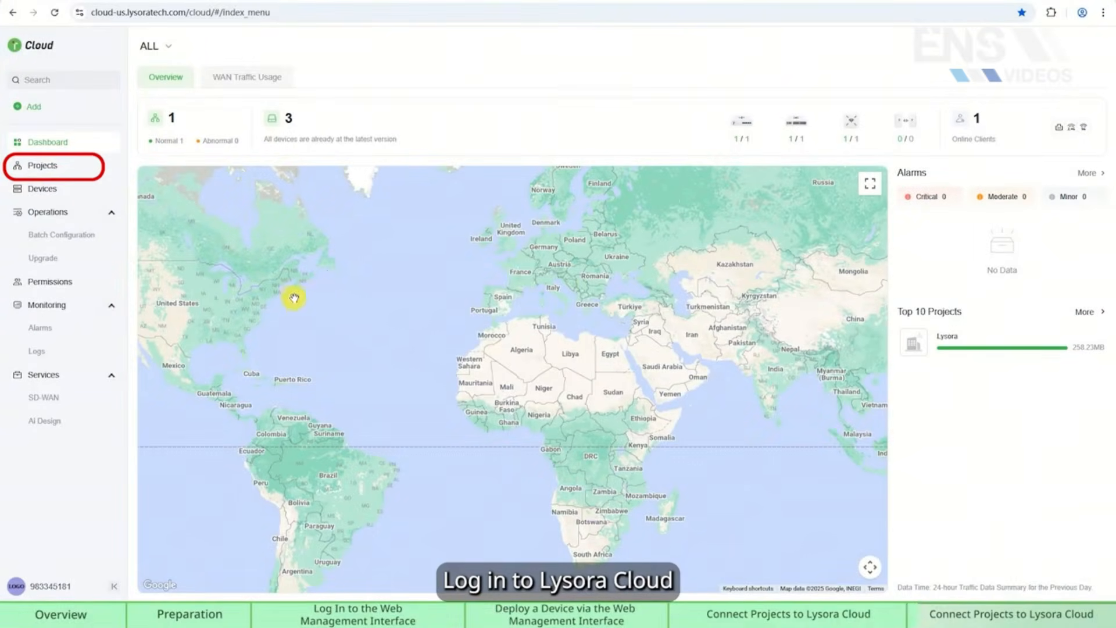
Go to Projects and select Lysora to see its Gateway, Switch and AP overview.
left_click(45, 167)
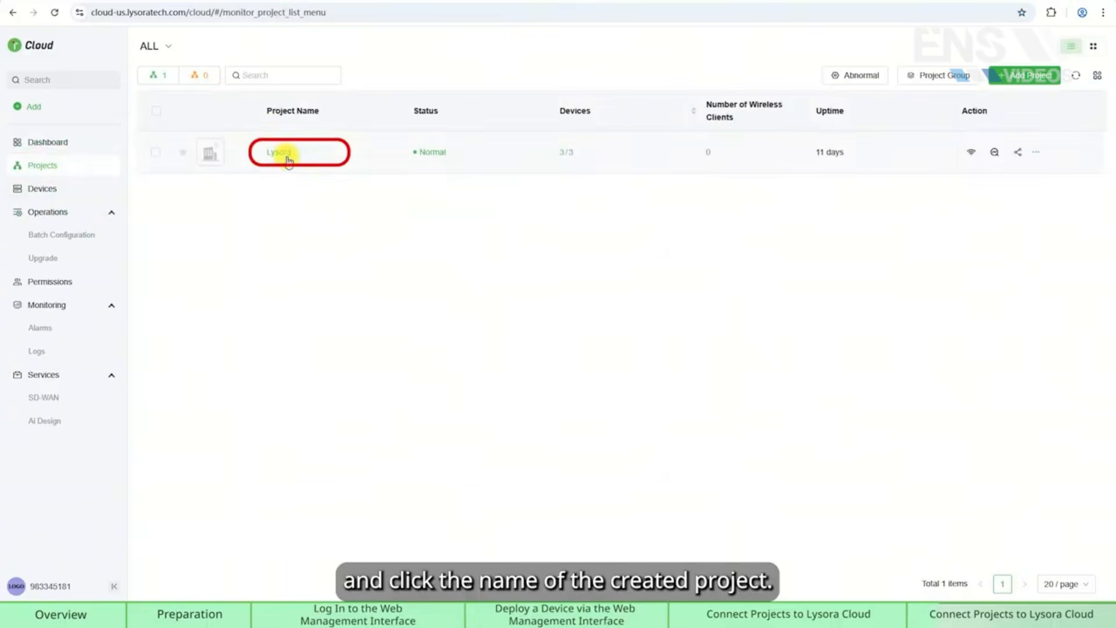
left_click(286, 155)
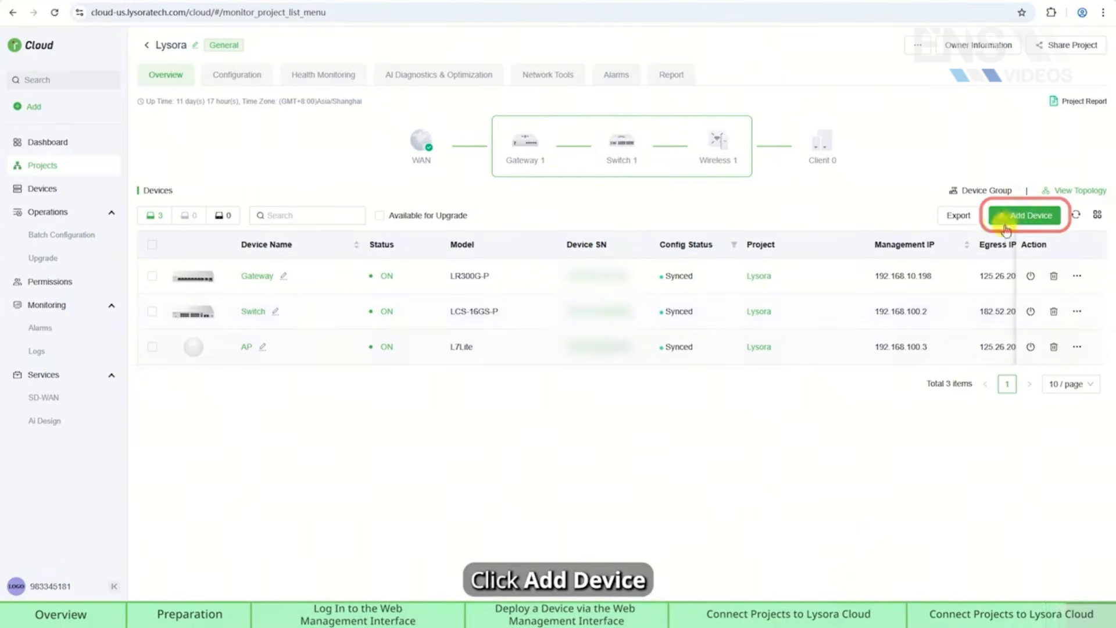
Start a new device for project Lysora with Switch as the device type, ready for its serial number.
left_click(1025, 223)
left_click(501, 321)
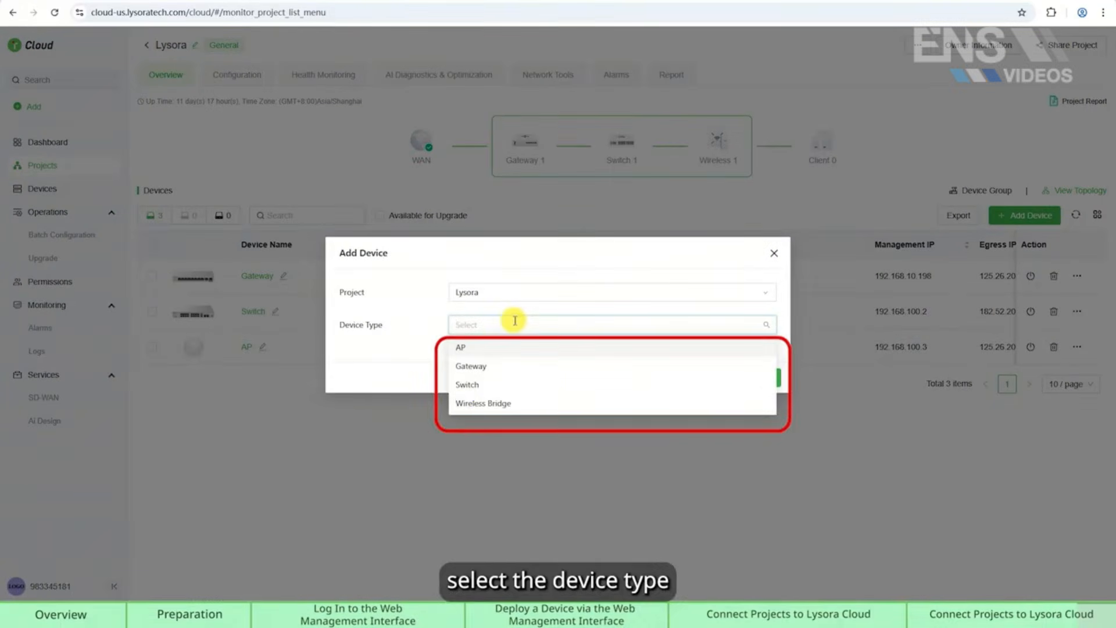
left_click(468, 384)
left_click(498, 334)
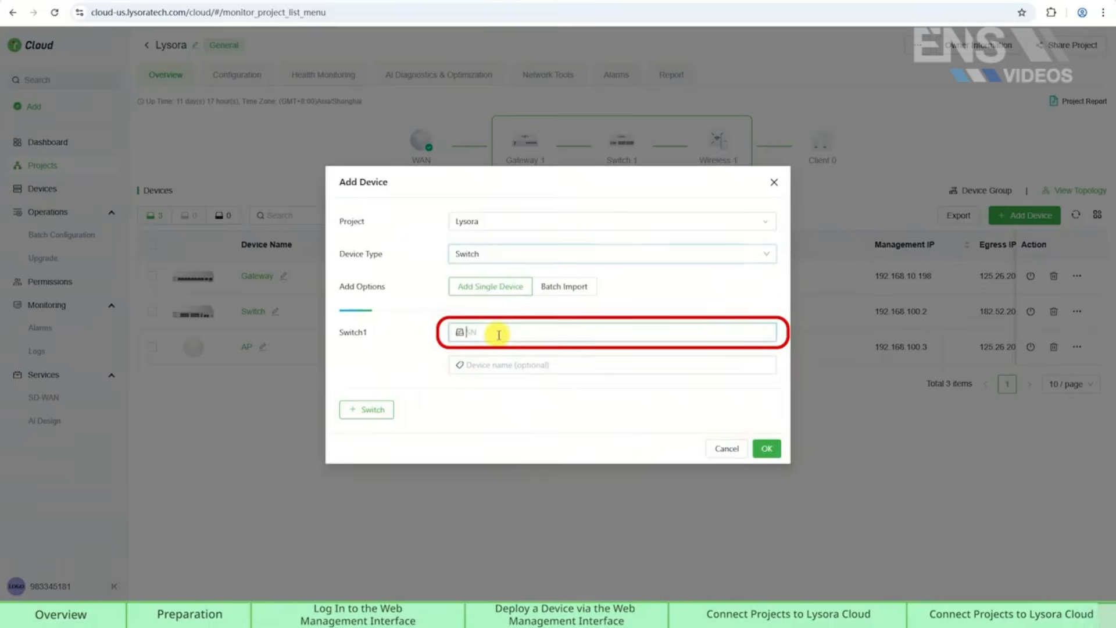